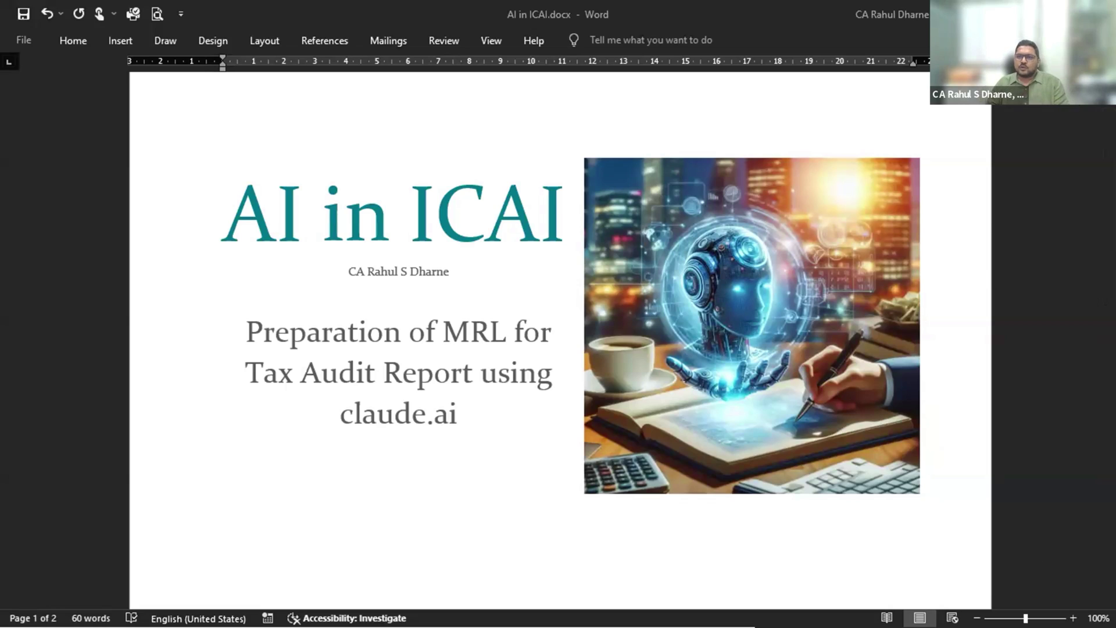
Step: Switch from the Word document to the AI IN ICAI folder window in File Explorer
key("alt+Tab")
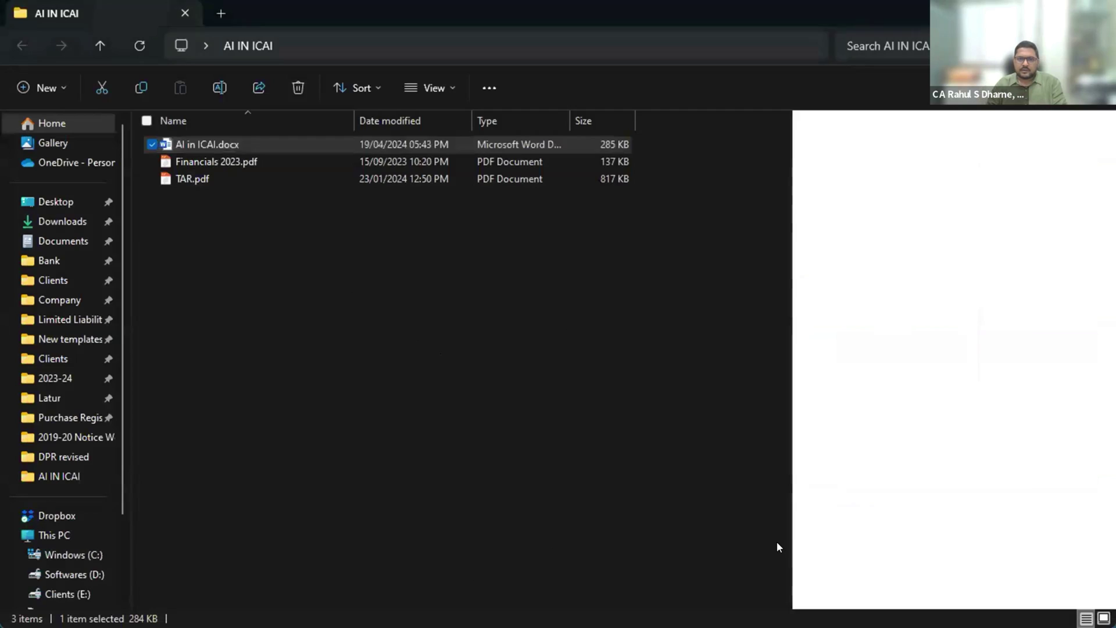
Step: Return to Word, go to the Management Representation prompt on page 2, and close the document
key("alt+Tab")
scroll(831, 400, "down", 10)
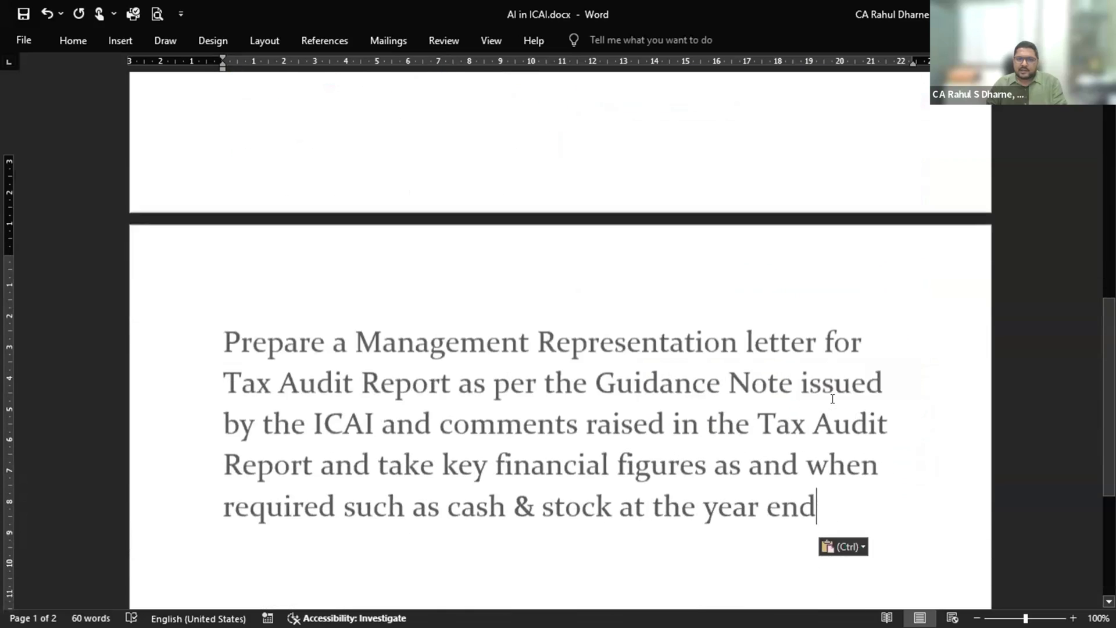
left_click(832, 399)
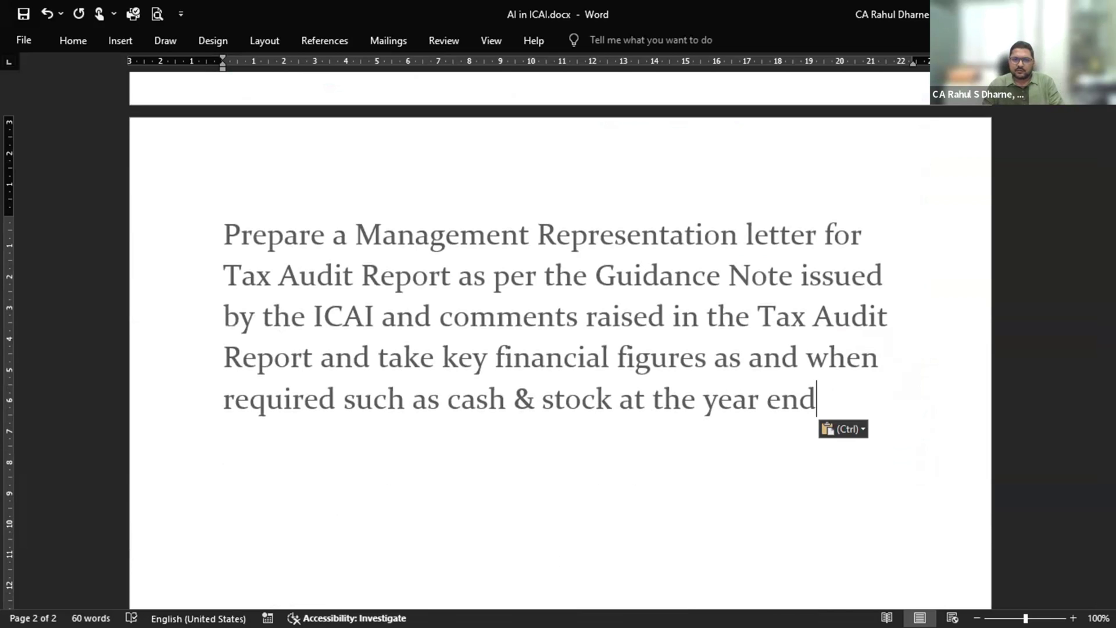
key("alt+F4")
key("super+d")
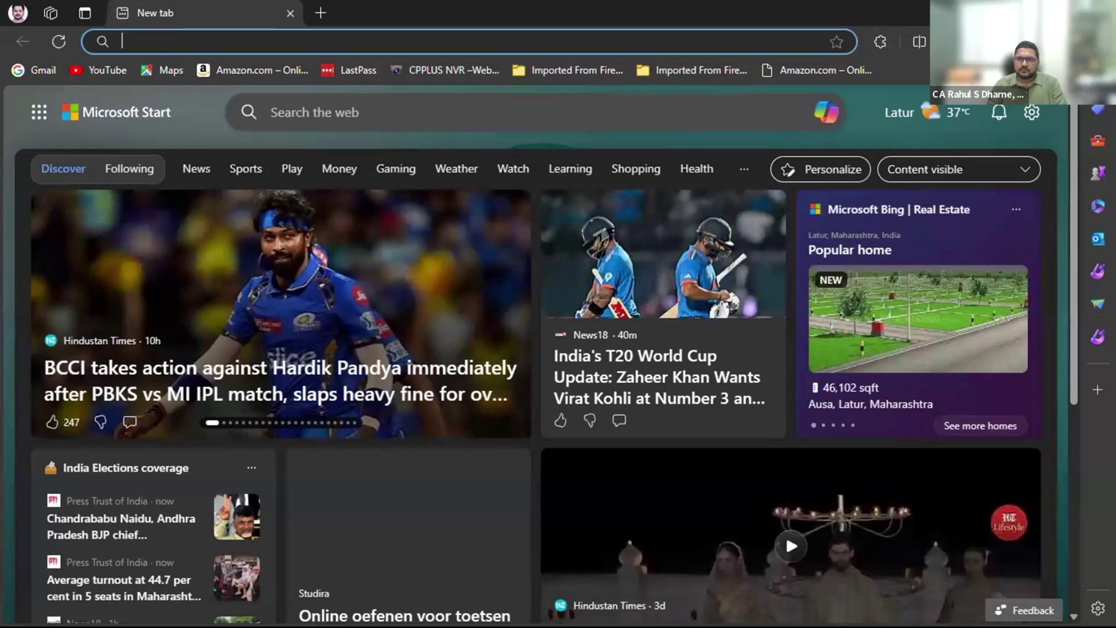
Step: Close the stray Edge browser window and clear the screen to the desktop
key("alt+F4")
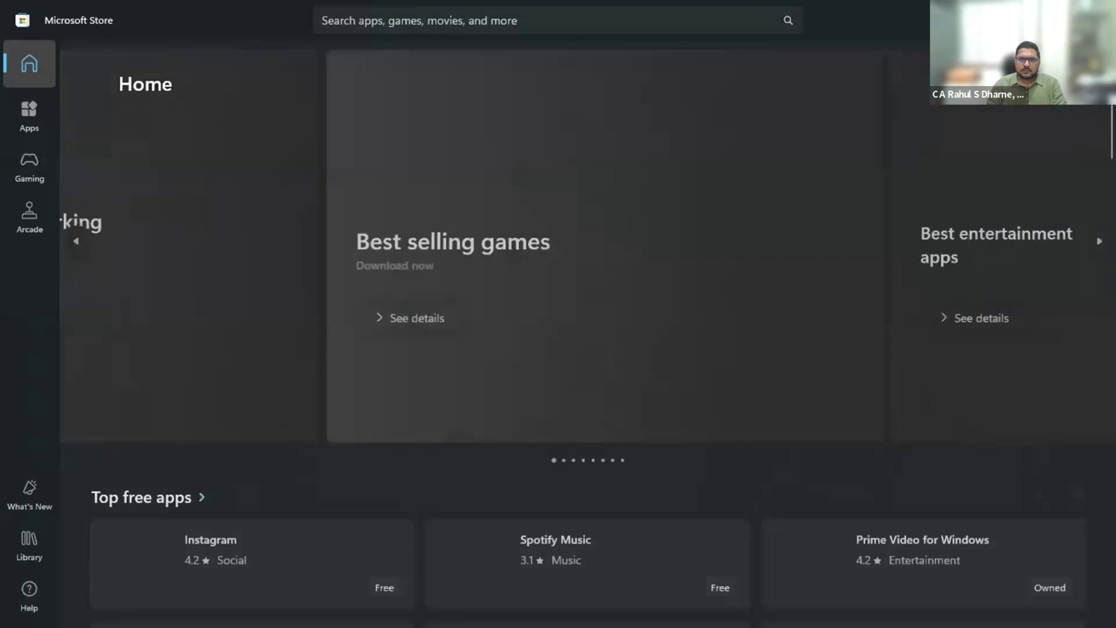
key("alt+Tab")
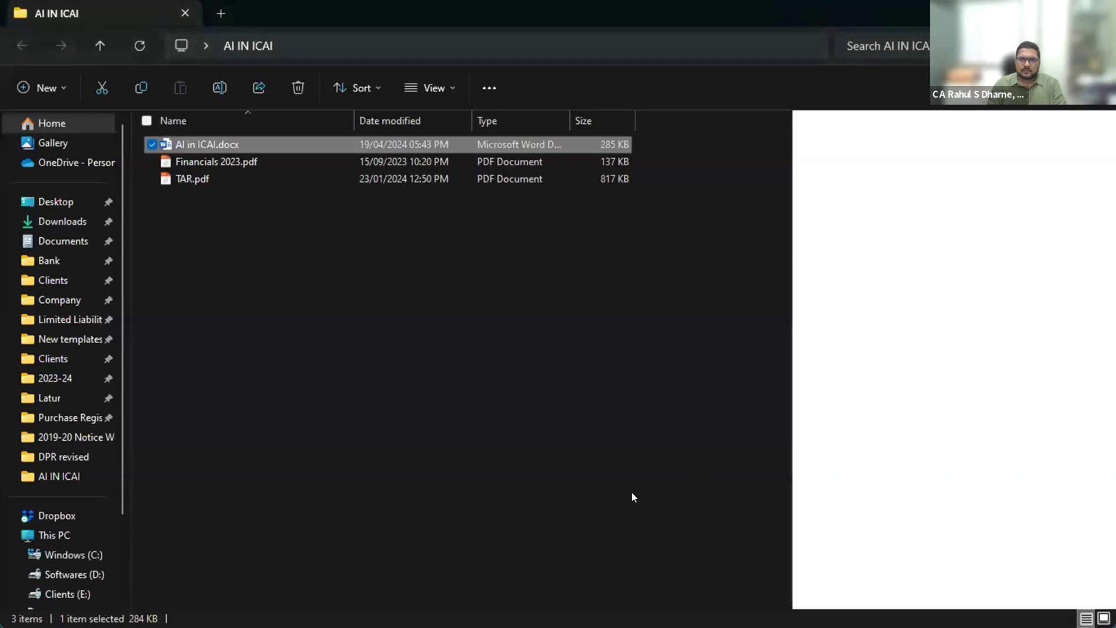
key("super+d")
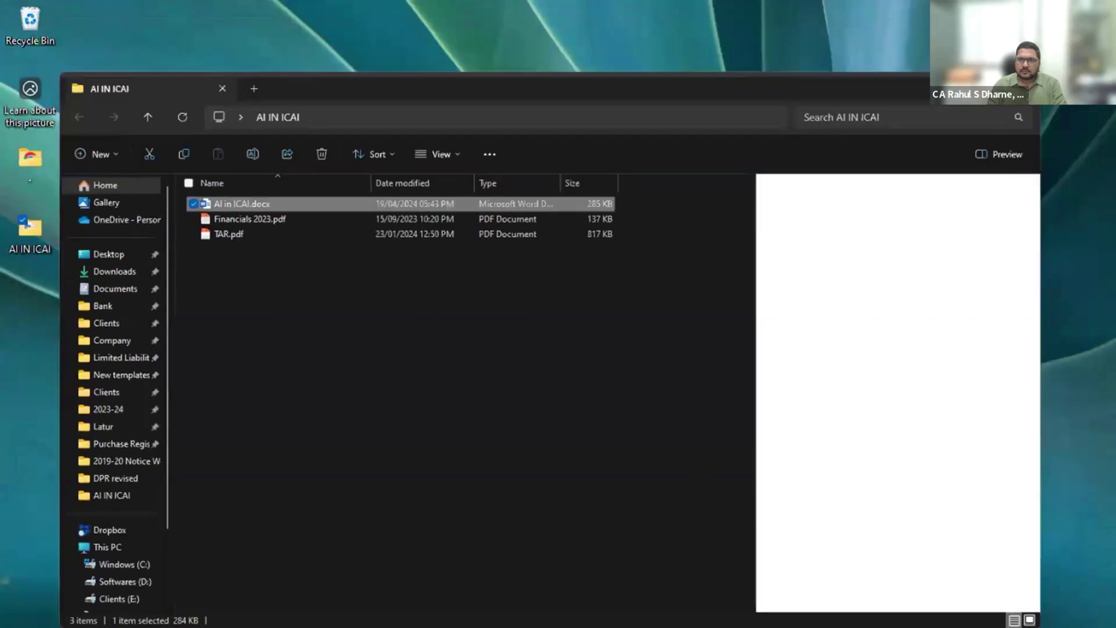
mouse_move(524, 607)
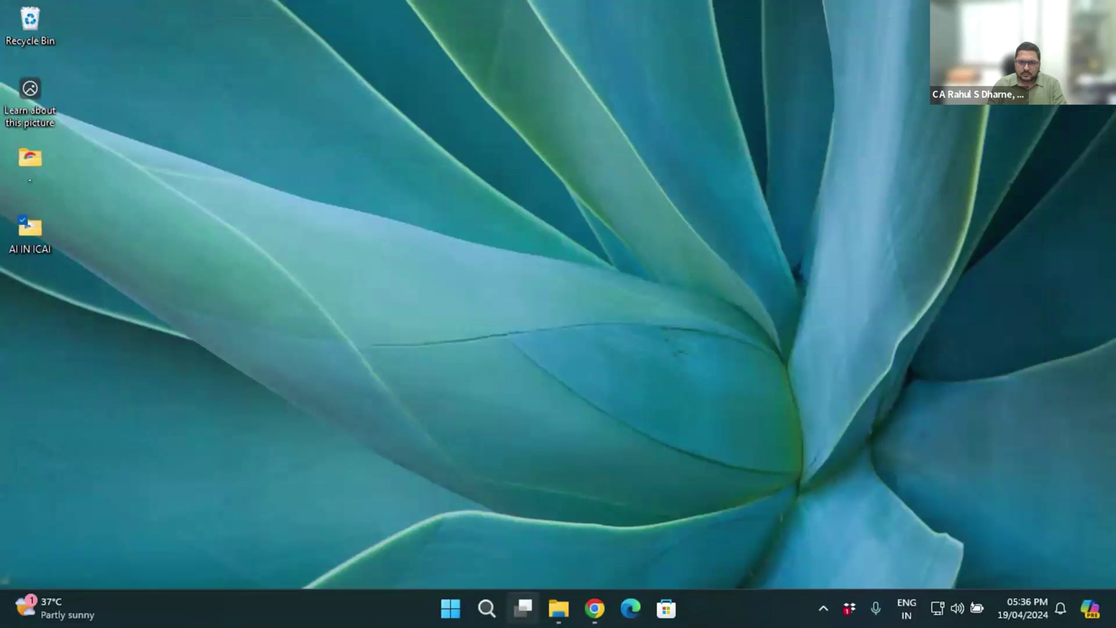
left_click(631, 608)
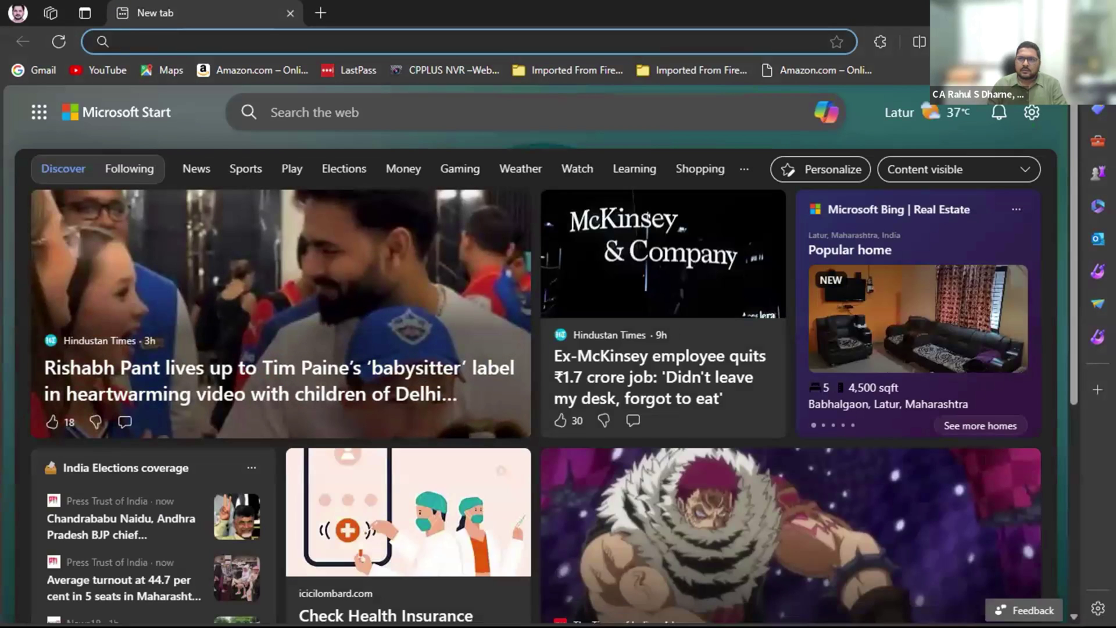
key("super+d")
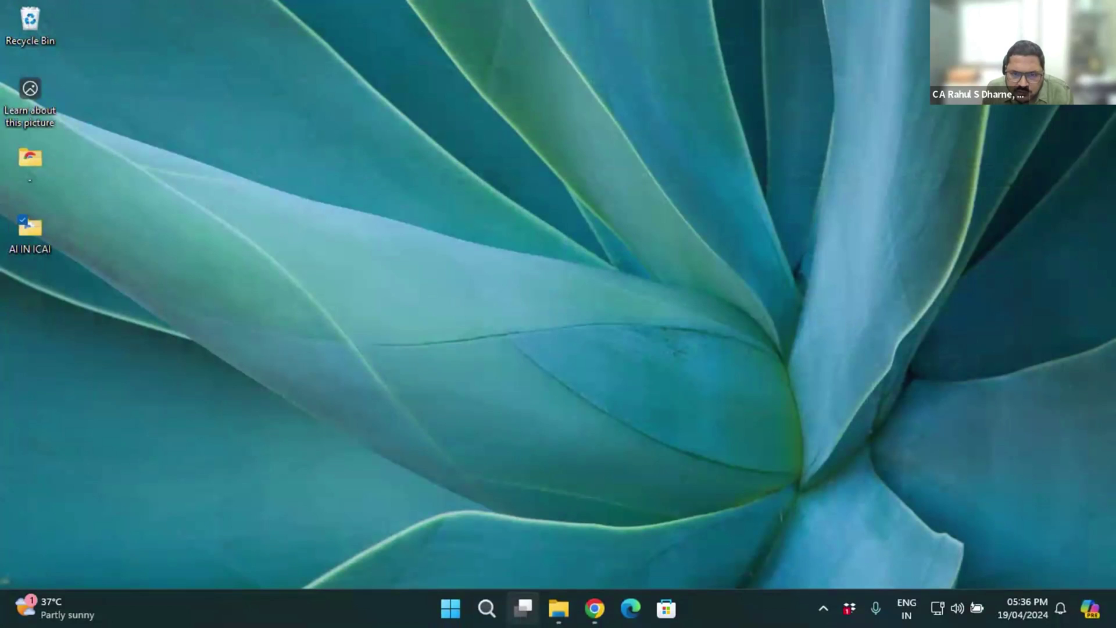
Step: Close Microsoft Store and restore the Chrome window with the Claude chat
left_click(667, 608)
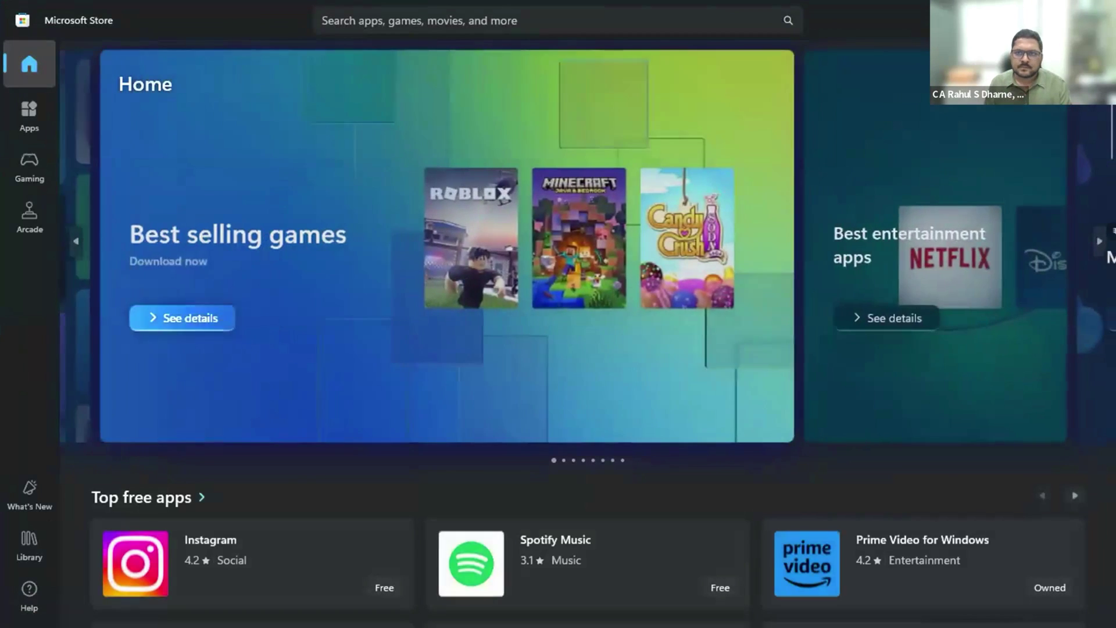
key("alt+F4")
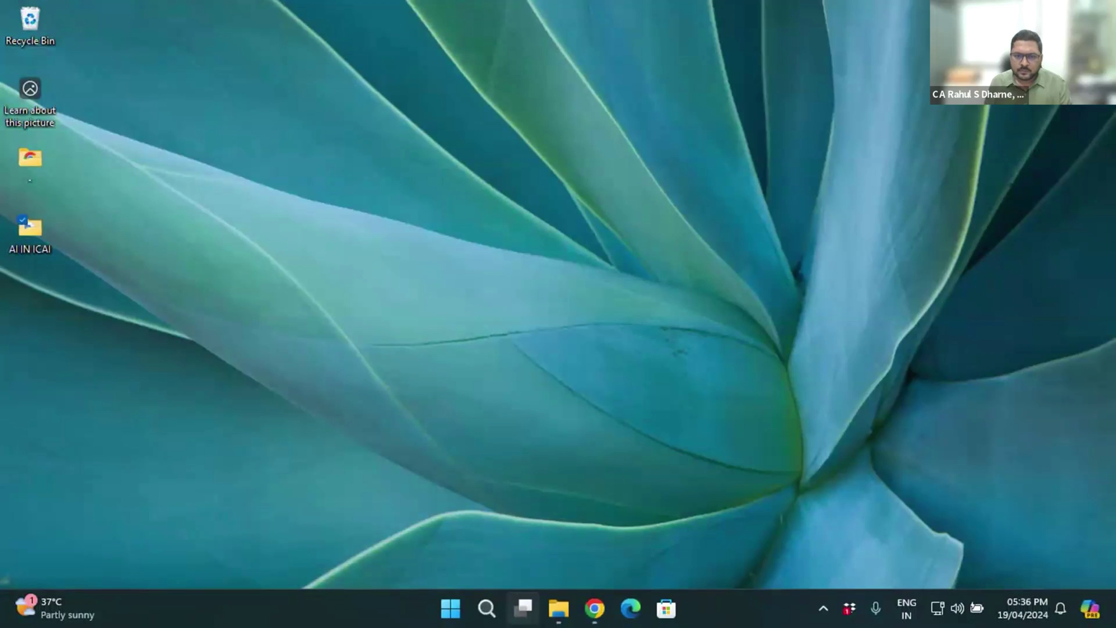
mouse_move(593, 608)
left_click(461, 511)
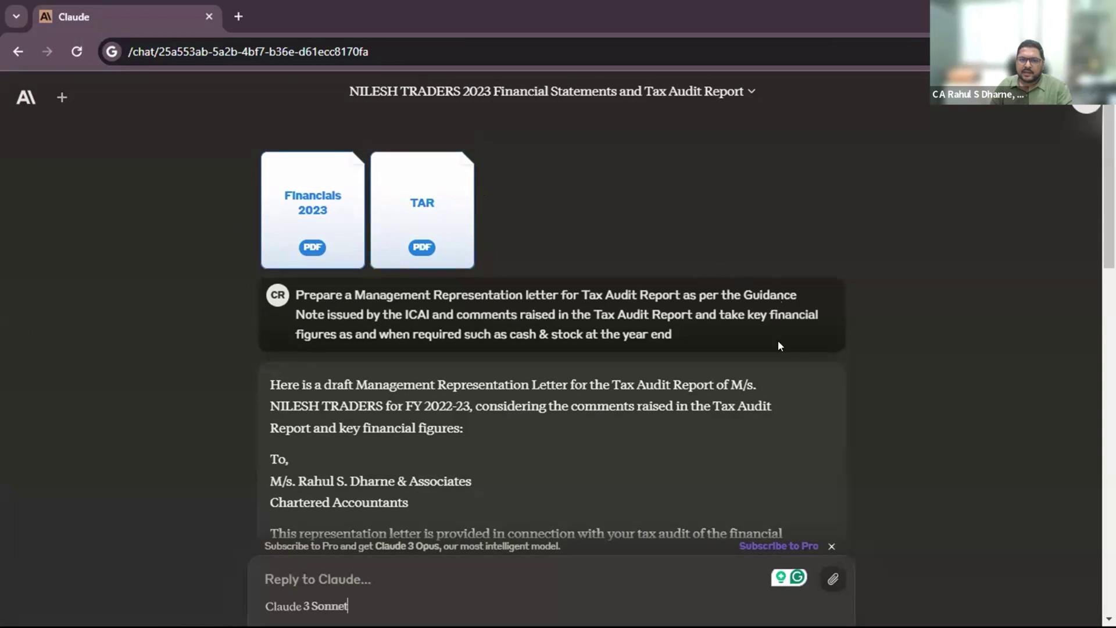
scroll(753, 319, "down", 1)
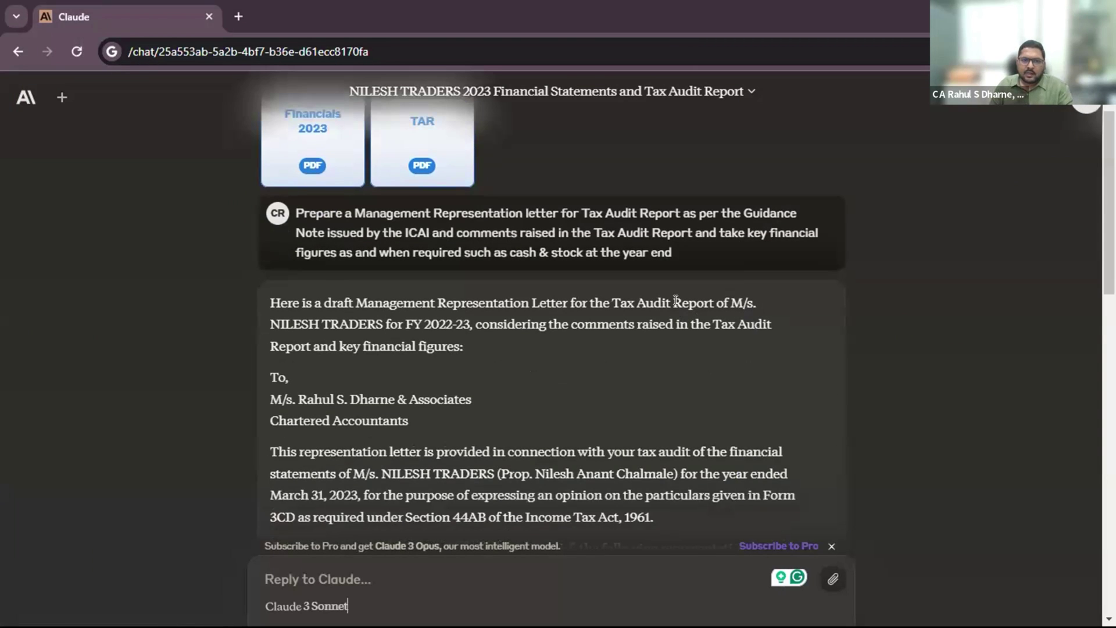
scroll(701, 273, "down", 1)
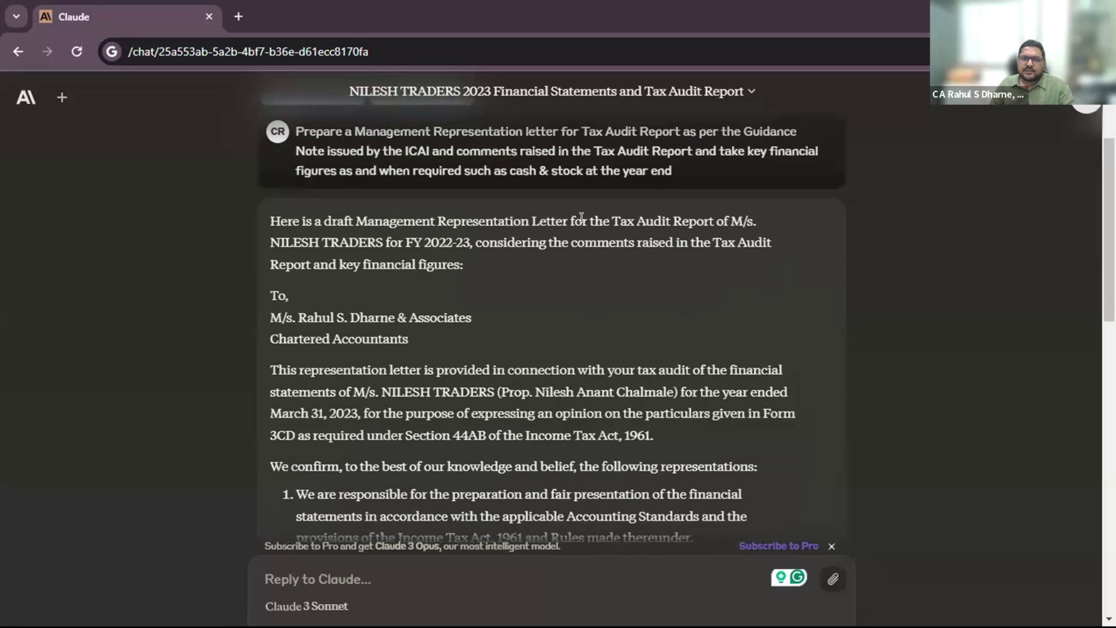
scroll(775, 296, "down", 3)
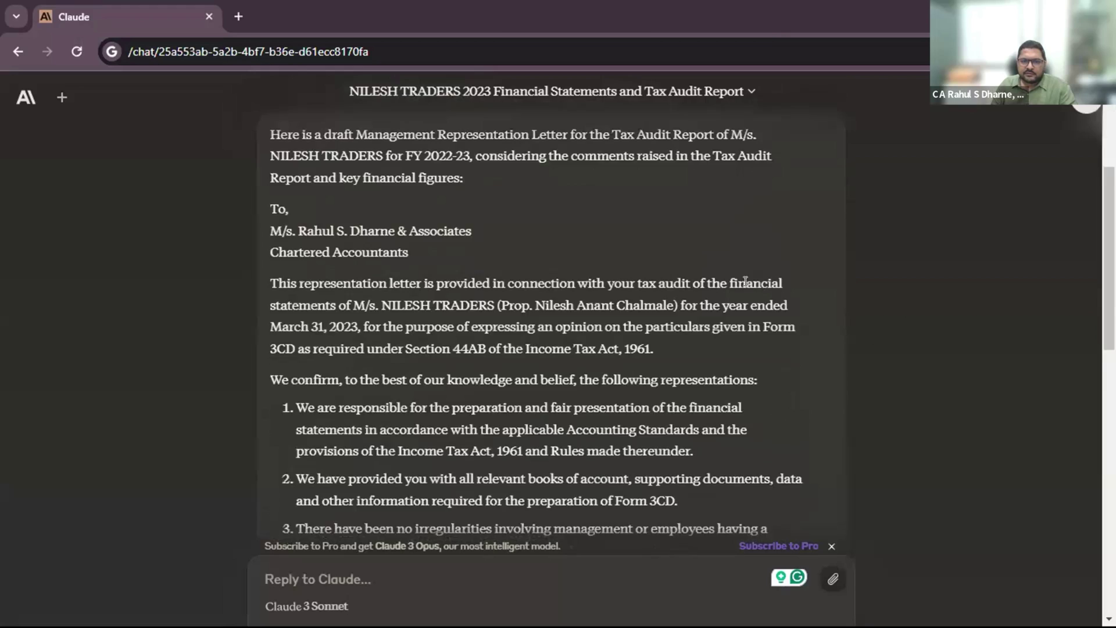
scroll(745, 300, "up", 1)
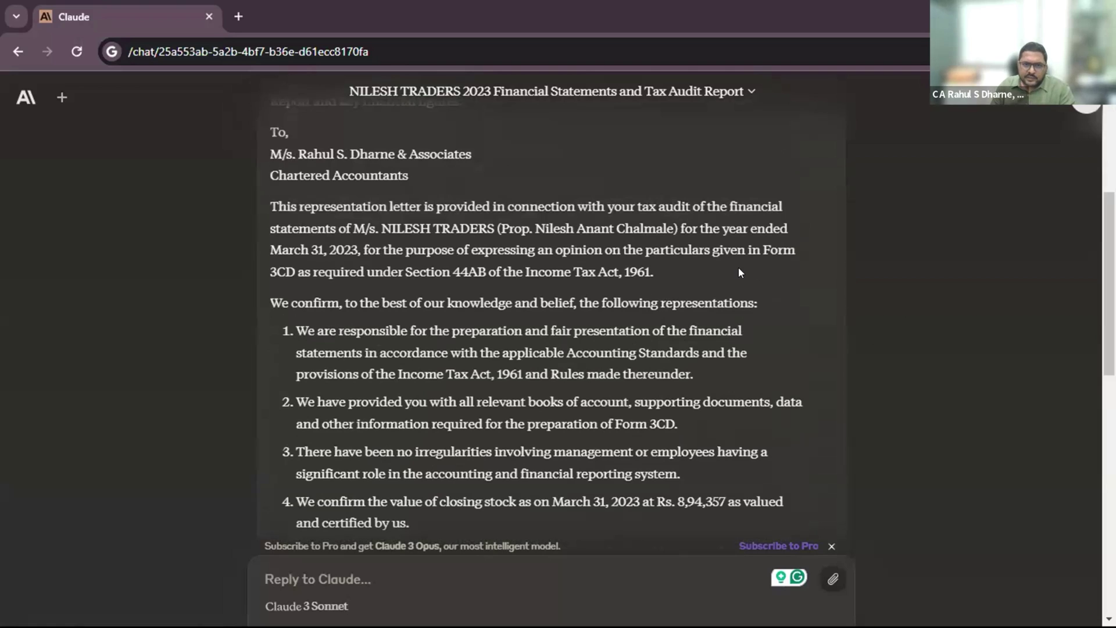
scroll(517, 244, "up", 4)
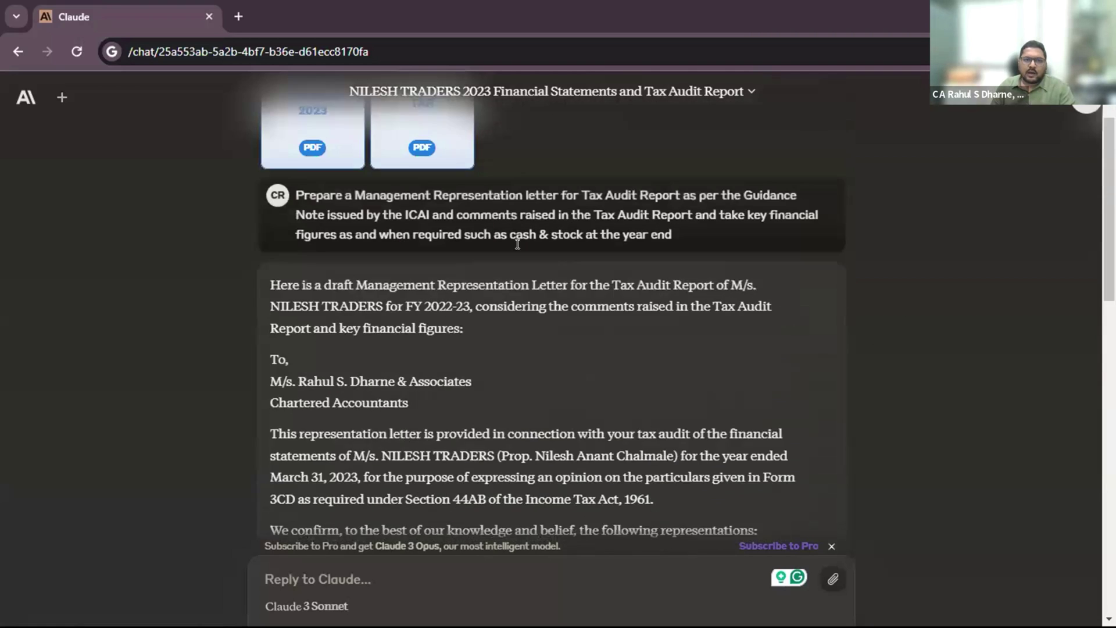
scroll(504, 307, "down", 1)
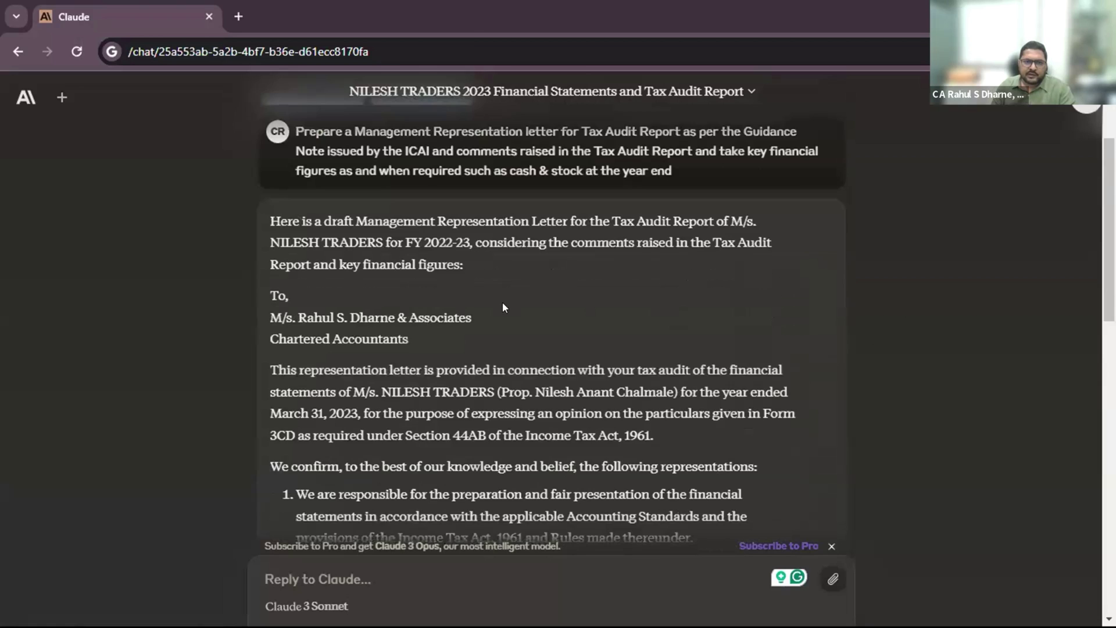
scroll(504, 307, "down", 1)
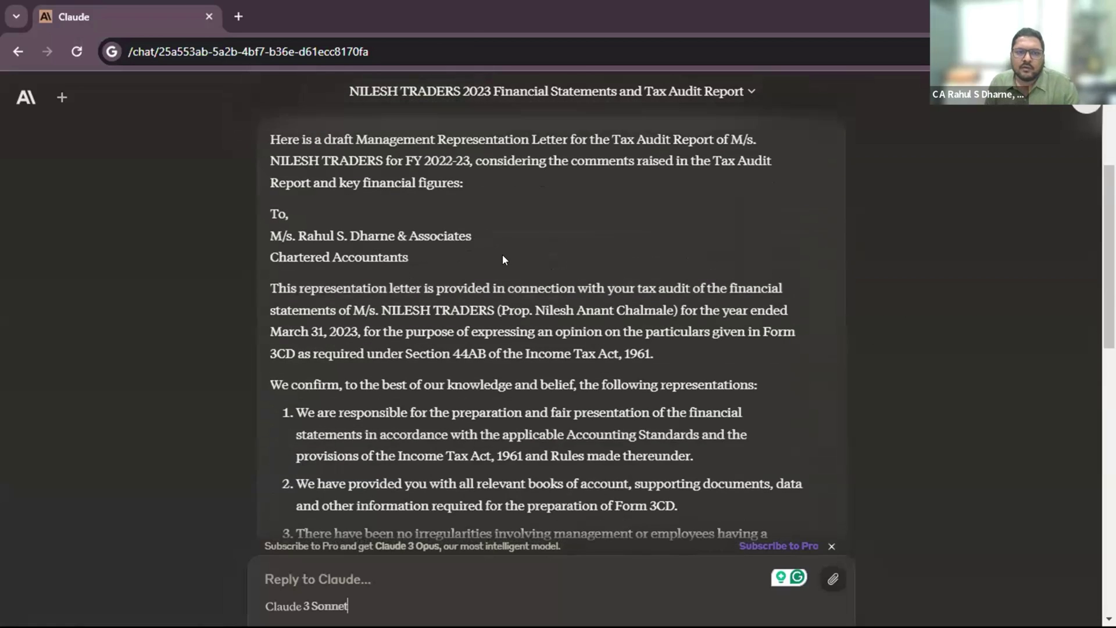
scroll(503, 260, "down", 1)
scroll(680, 256, "down", 2)
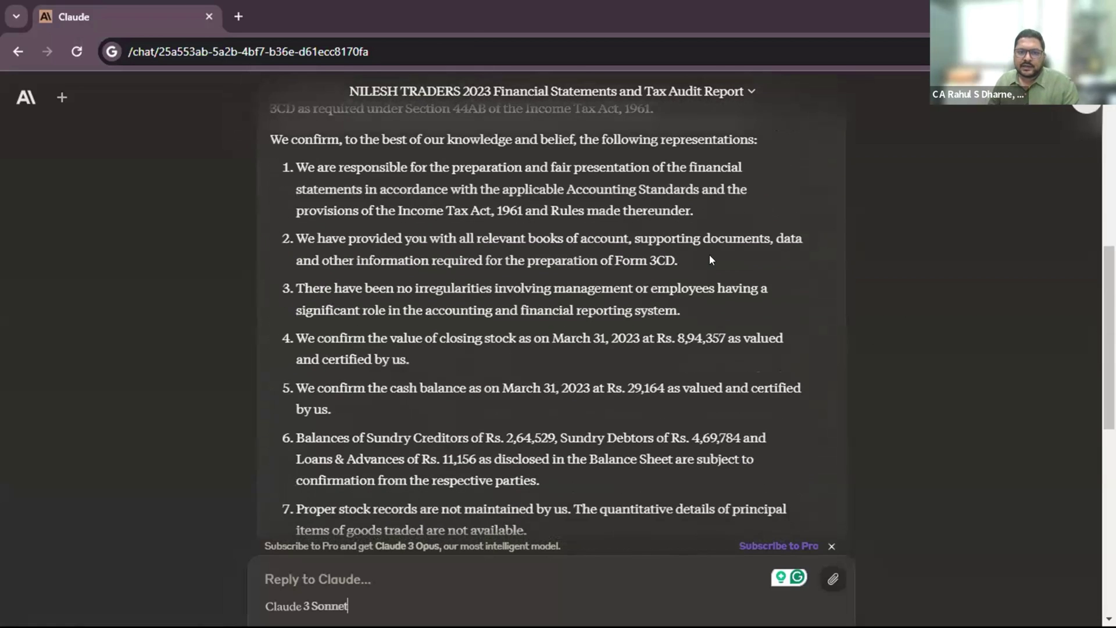
scroll(523, 343, "down", 1)
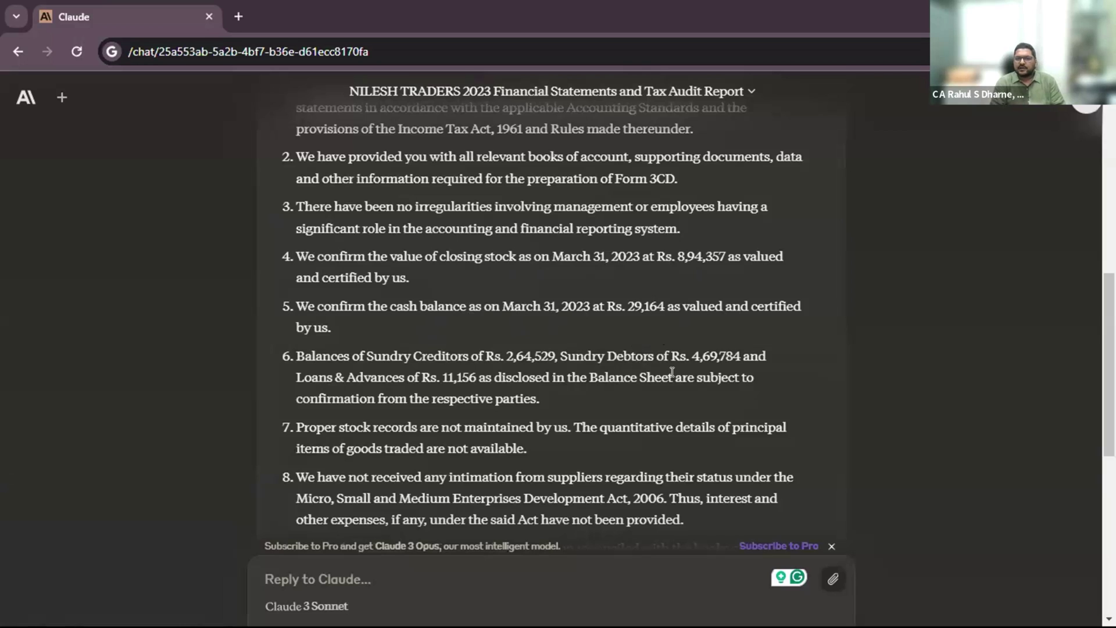
scroll(750, 350, "down", 2)
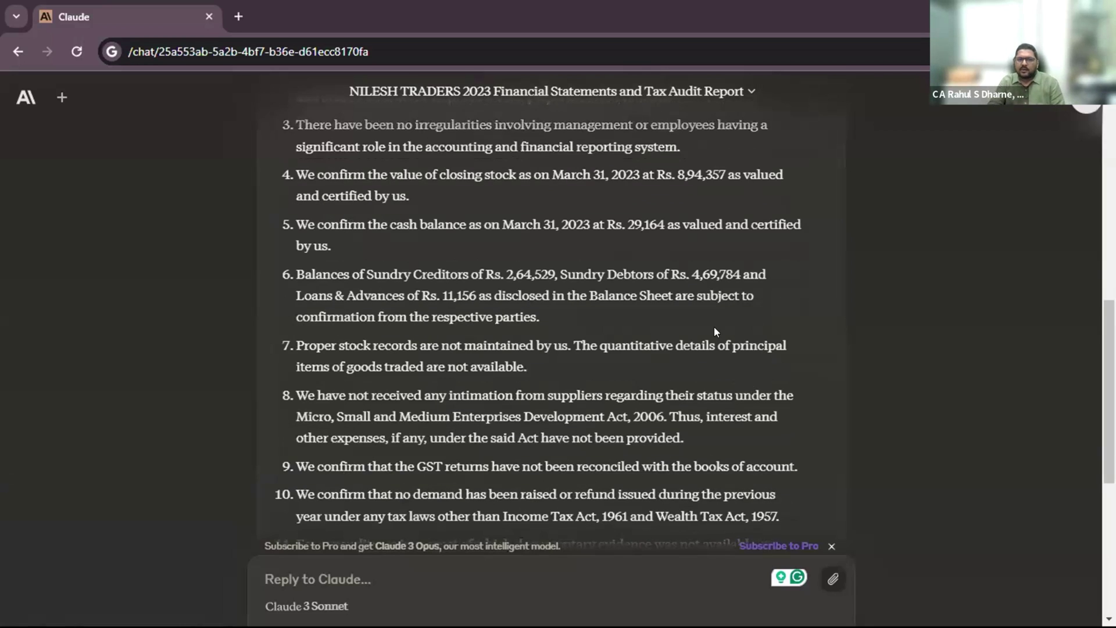
scroll(717, 333, "down", 2)
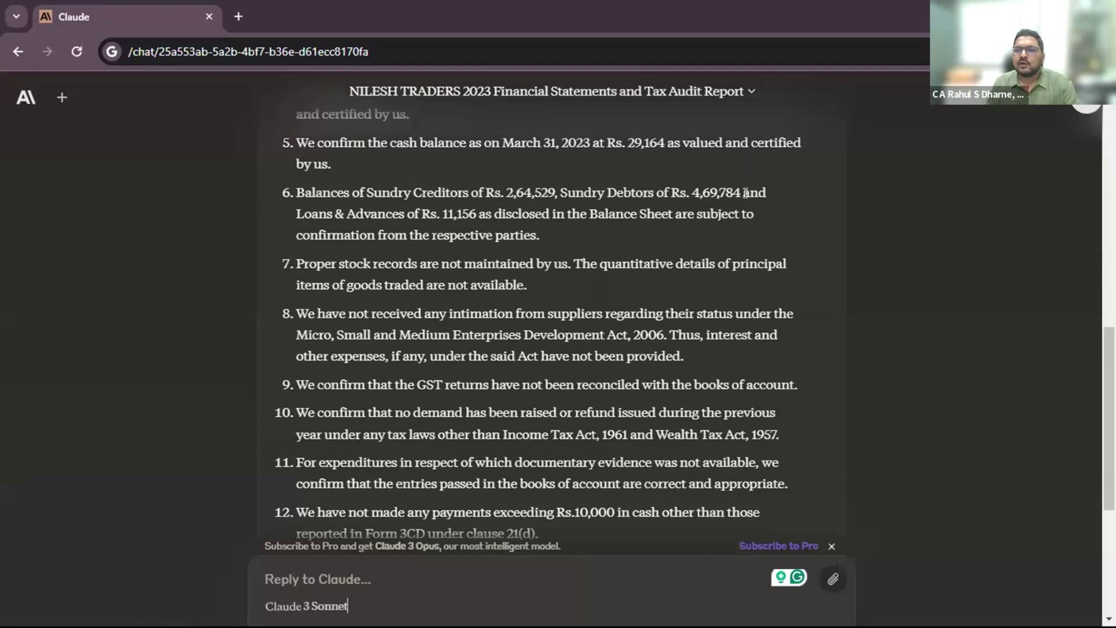
scroll(747, 201, "down", 5)
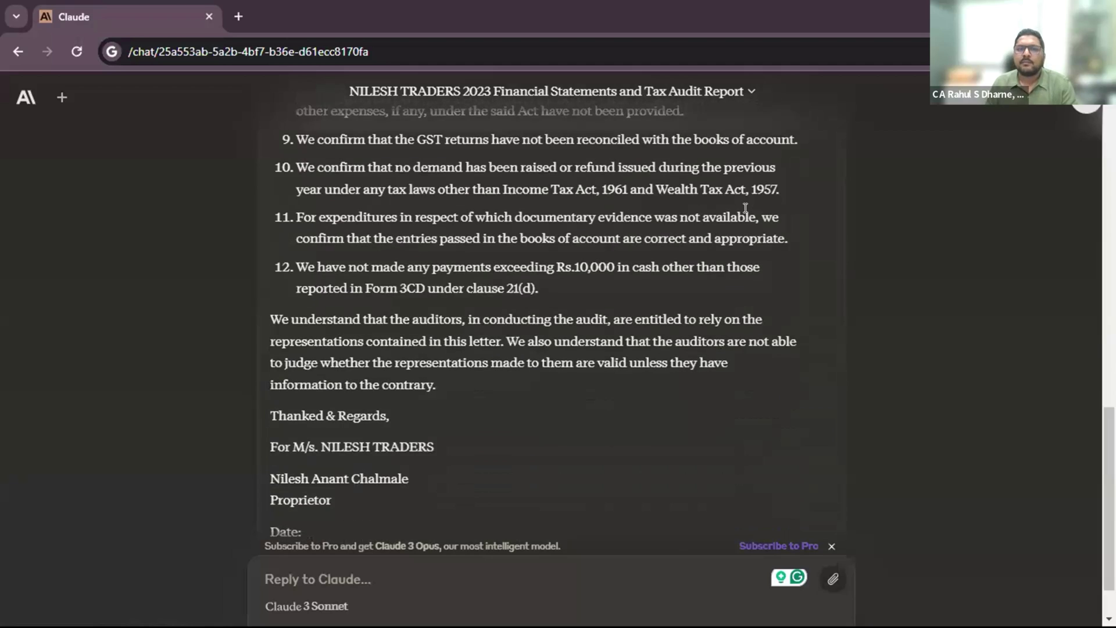
scroll(739, 278, "up", 5)
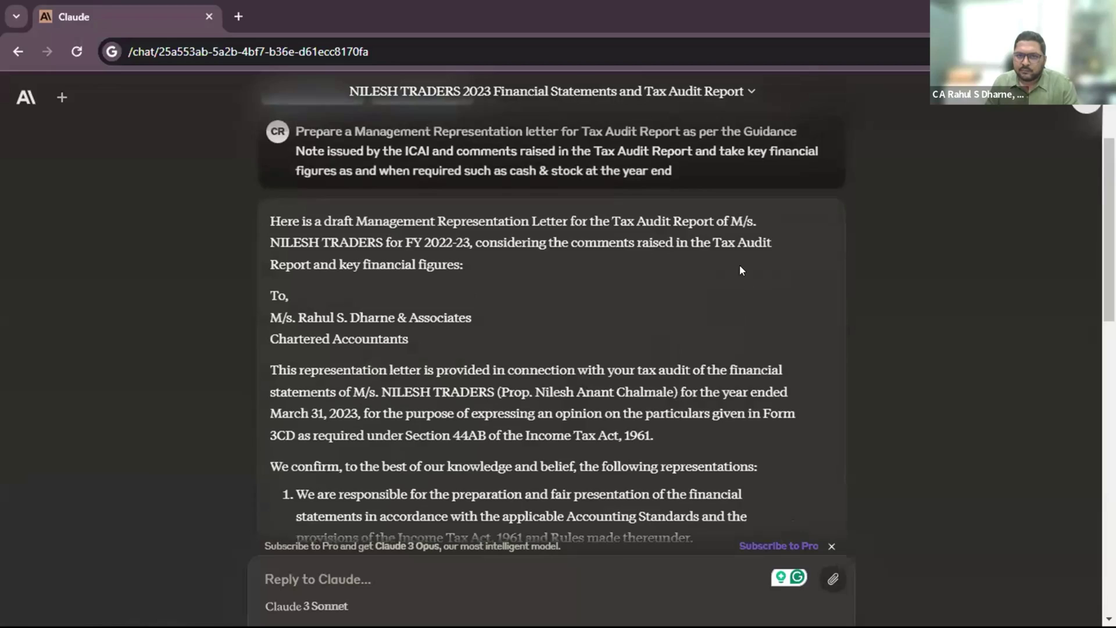
Step: Scroll back to the original letter request with Financials 2023 and TAR attached and copy its full text
scroll(742, 271, "down", 10)
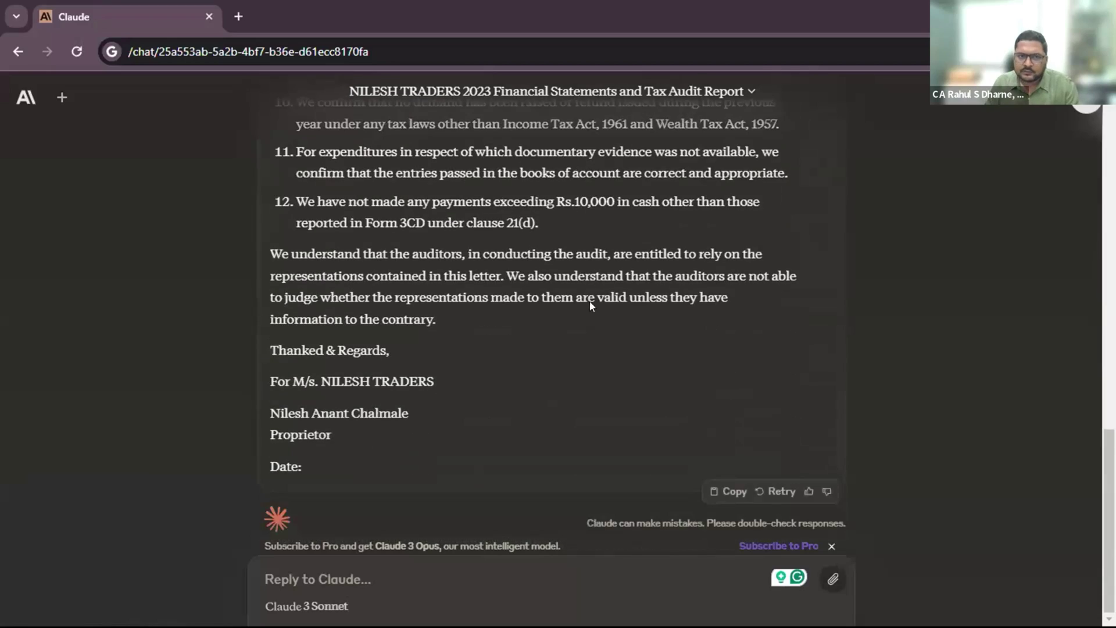
scroll(591, 306, "up", 10)
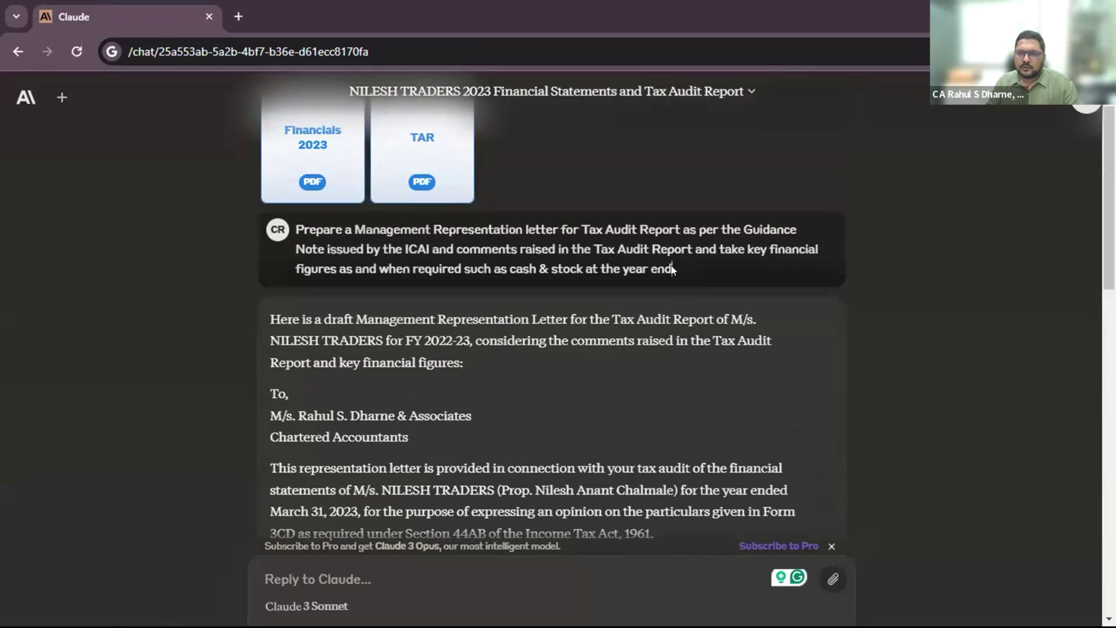
left_click_drag(673, 270, 297, 223)
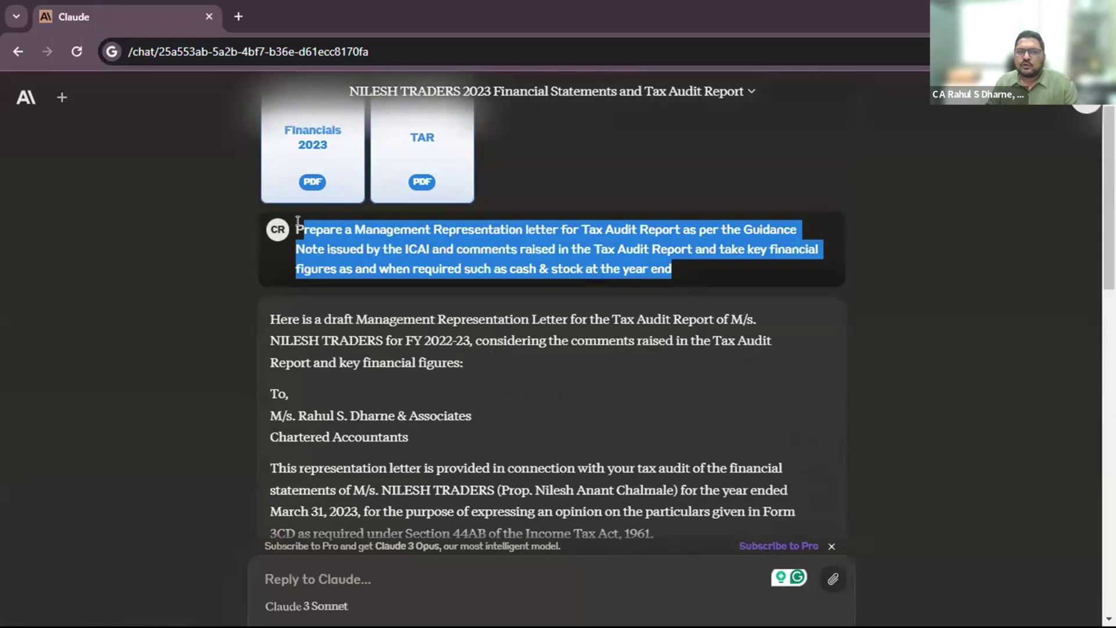
left_click(725, 260)
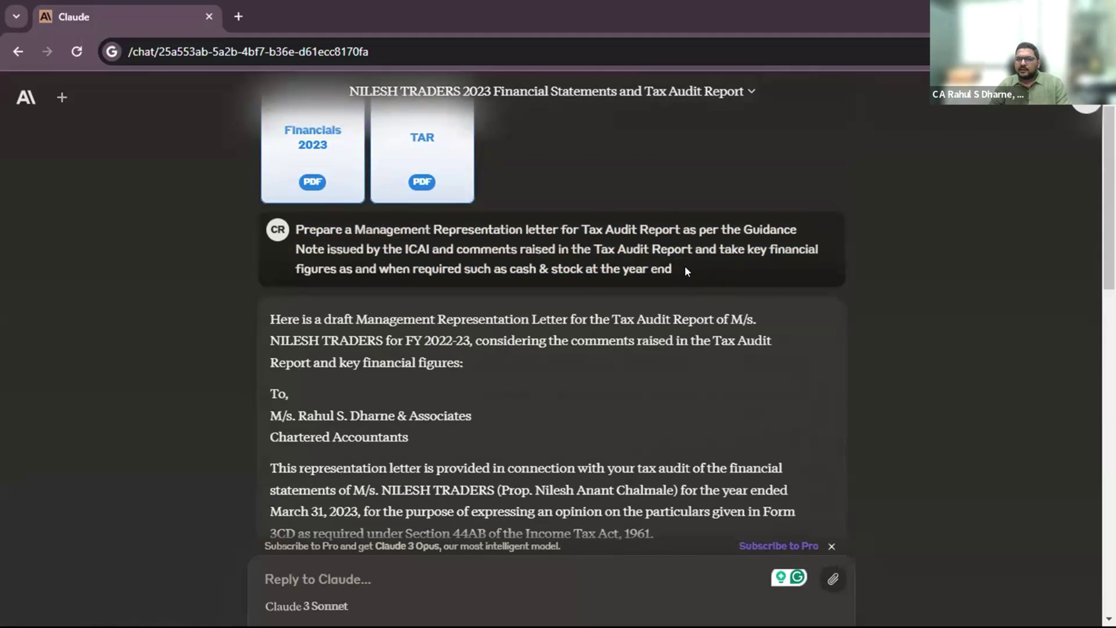
left_click_drag(672, 269, 297, 228)
key("ctrl+c")
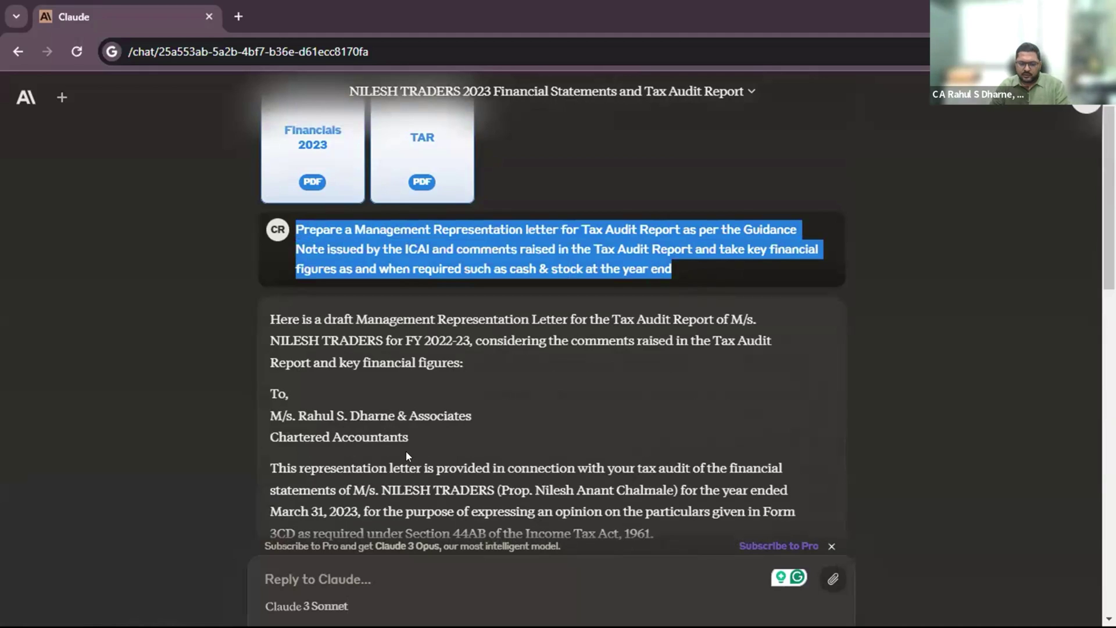
mouse_move(392, 626)
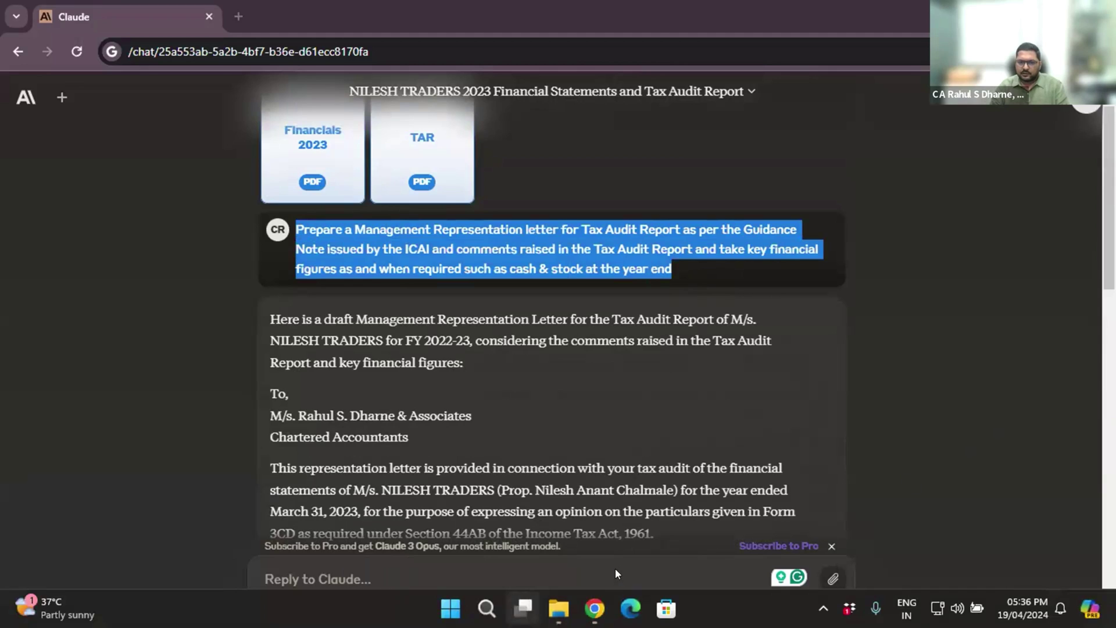
left_click(617, 531)
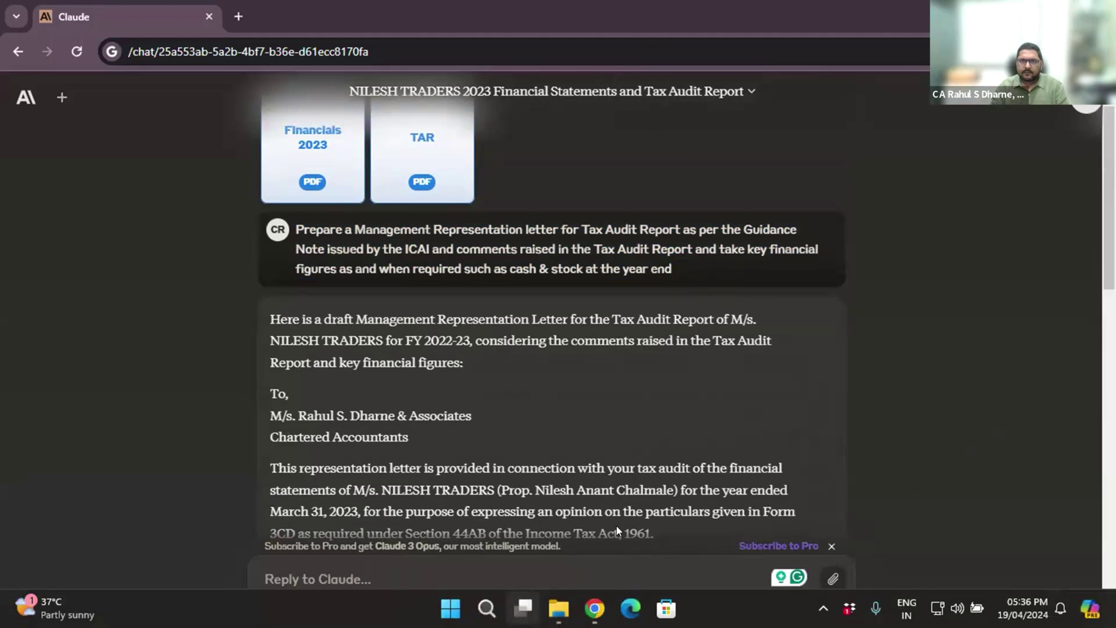
Step: Paste the original letter request into the reply box and append 'and also provide us the' after 'year end'
left_click(340, 577)
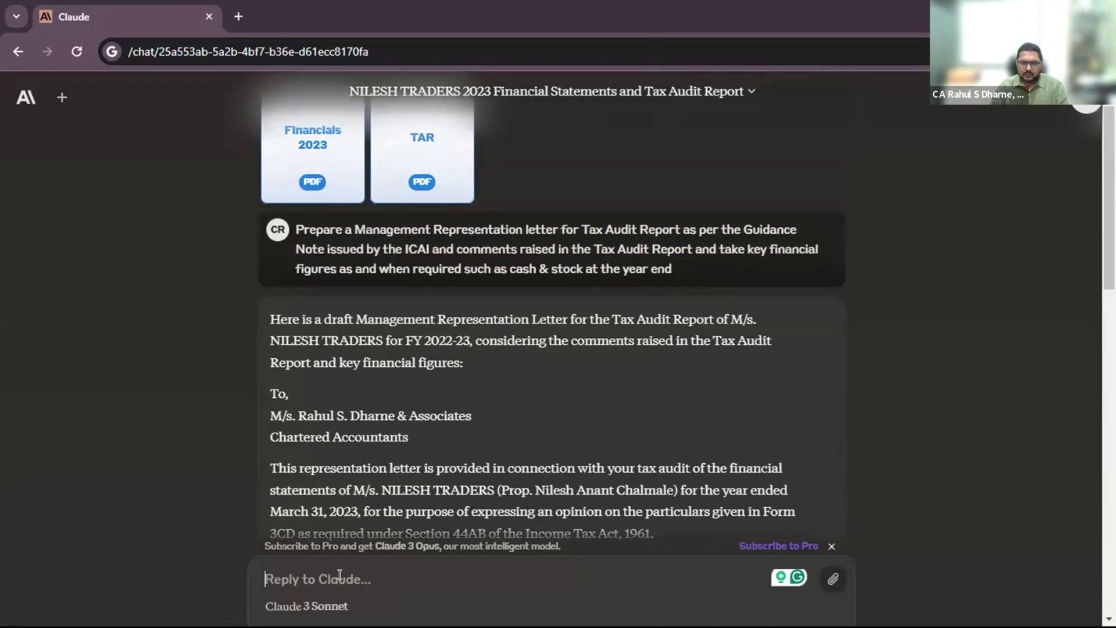
key("ctrl+v")
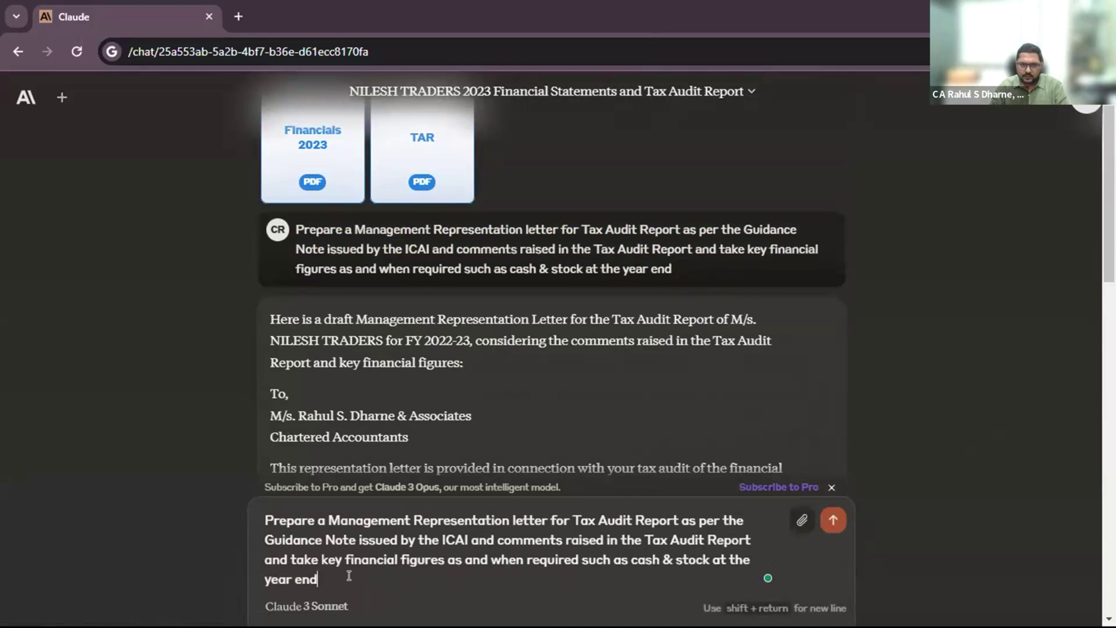
left_click_drag(350, 576, 637, 561)
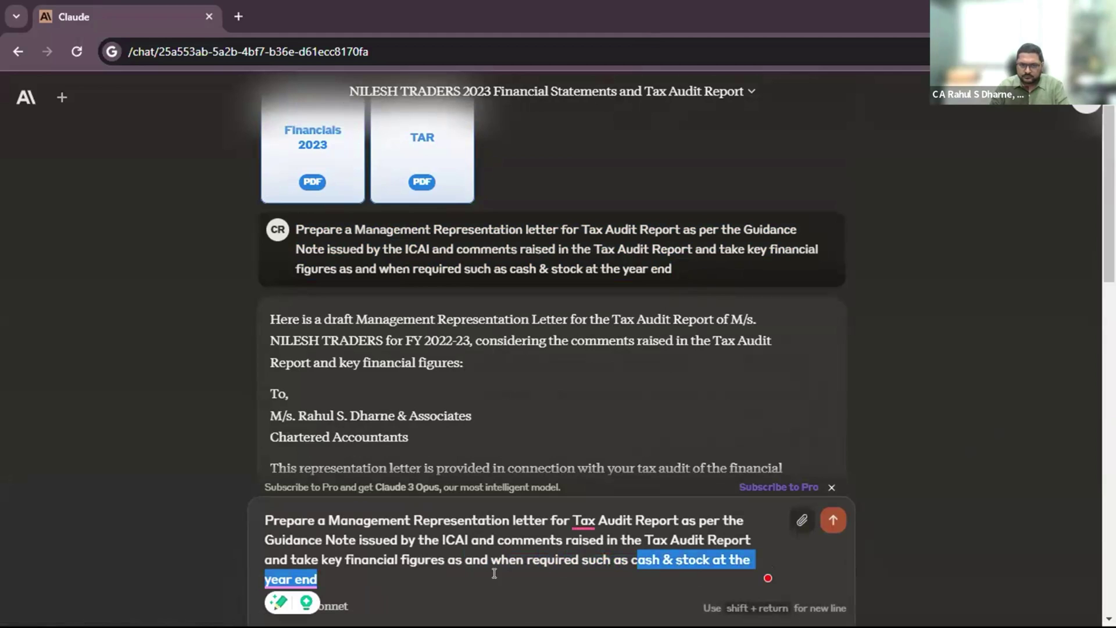
left_click(371, 575)
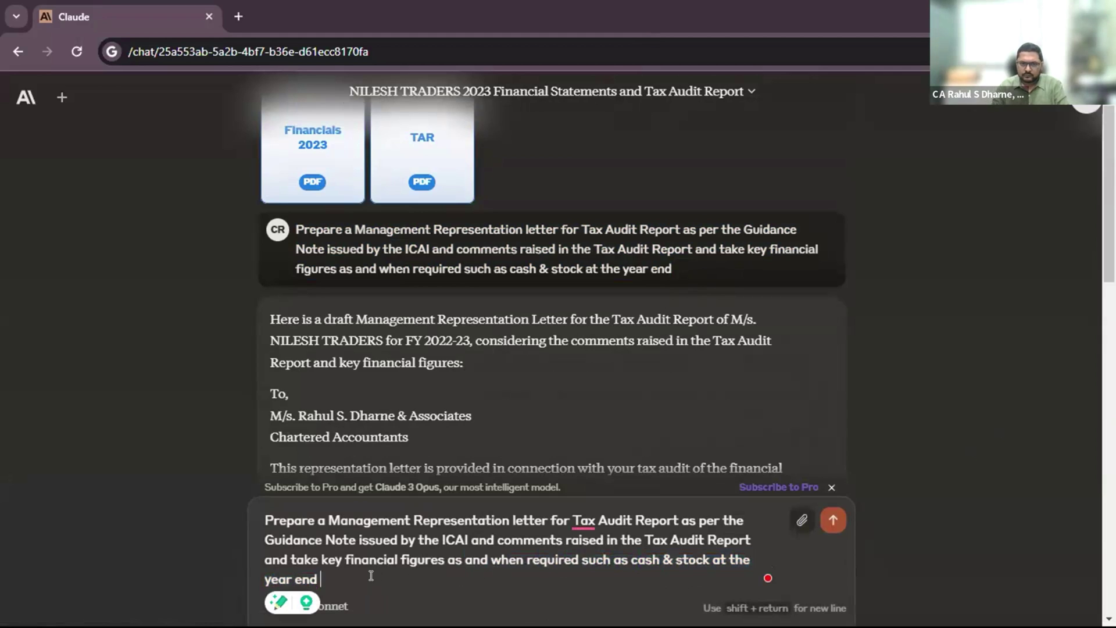
type("and a")
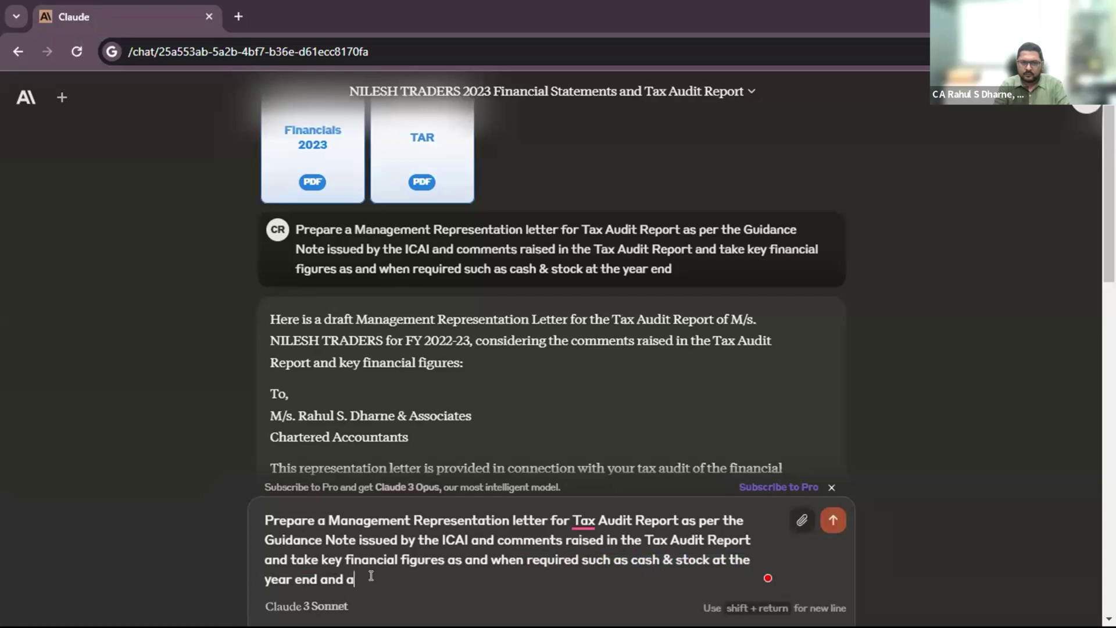
type("lso prov")
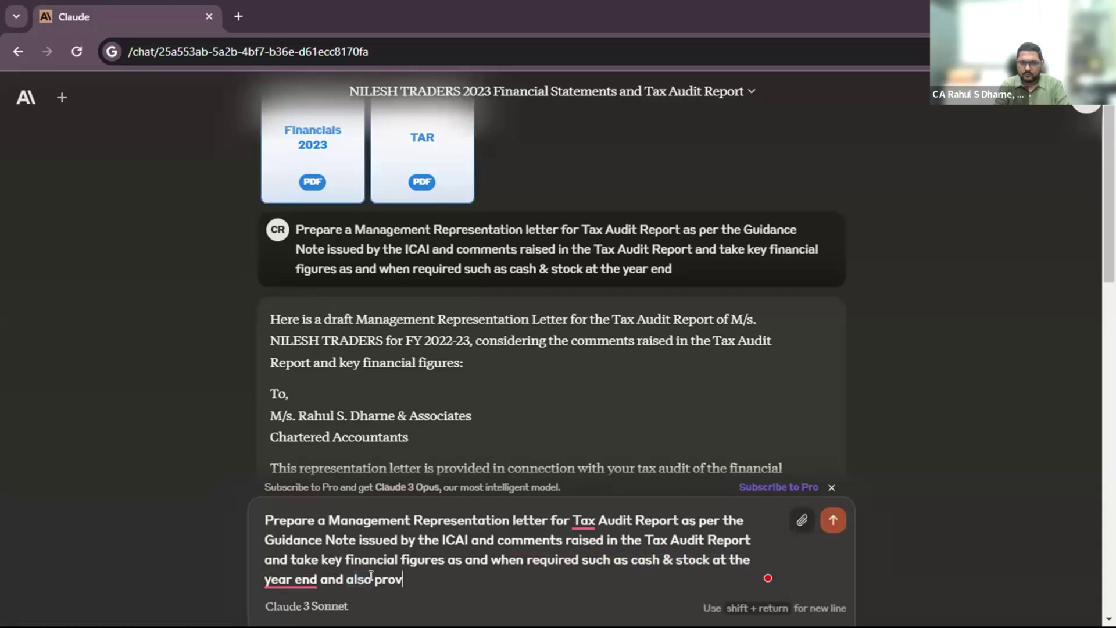
type("ide us the")
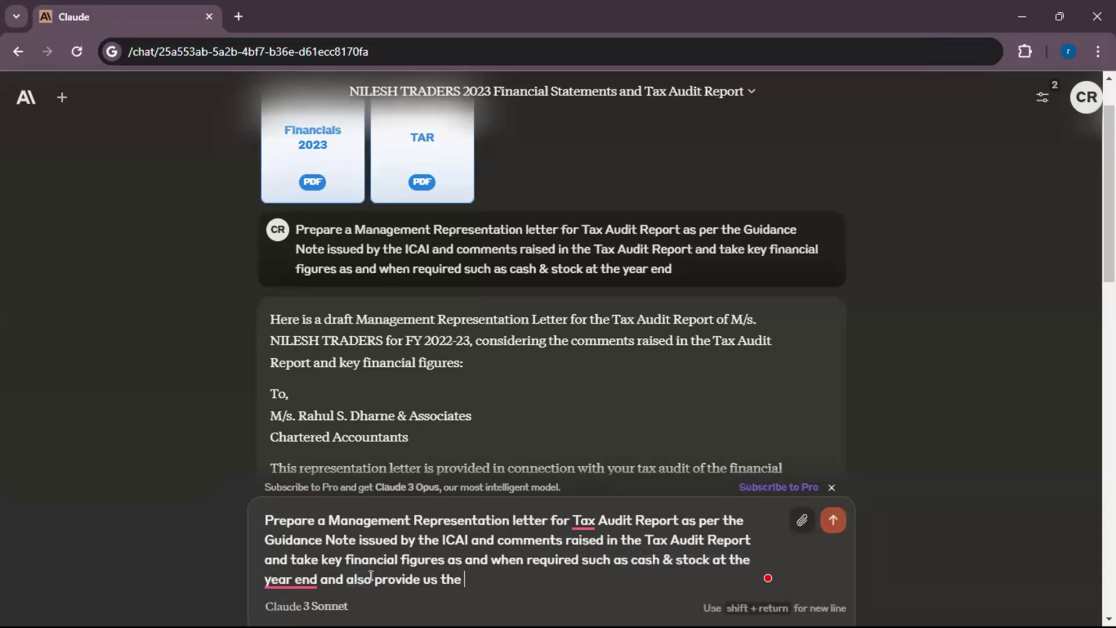